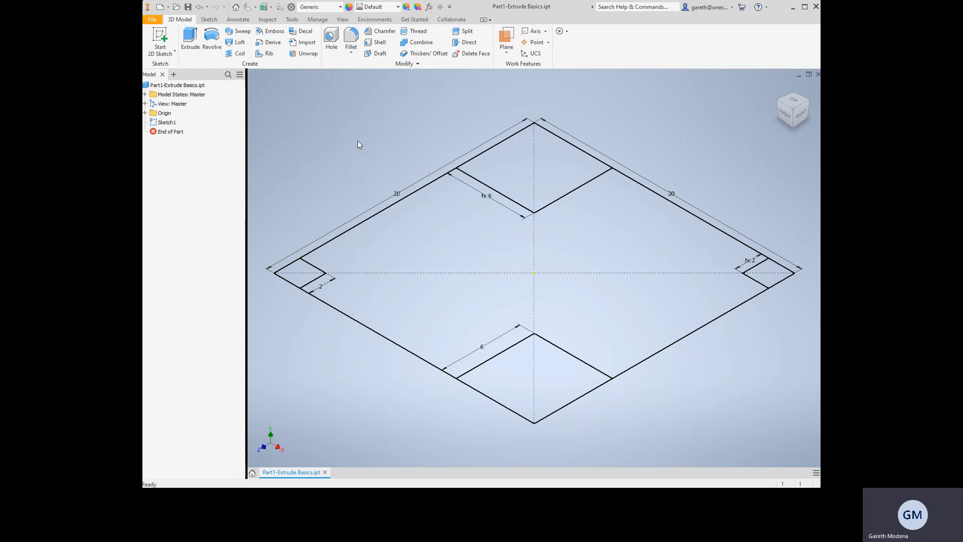
Begin an Extrude with the 6 mm square at the far corner and the large central region as profiles
key(e)
double_click(442, 95)
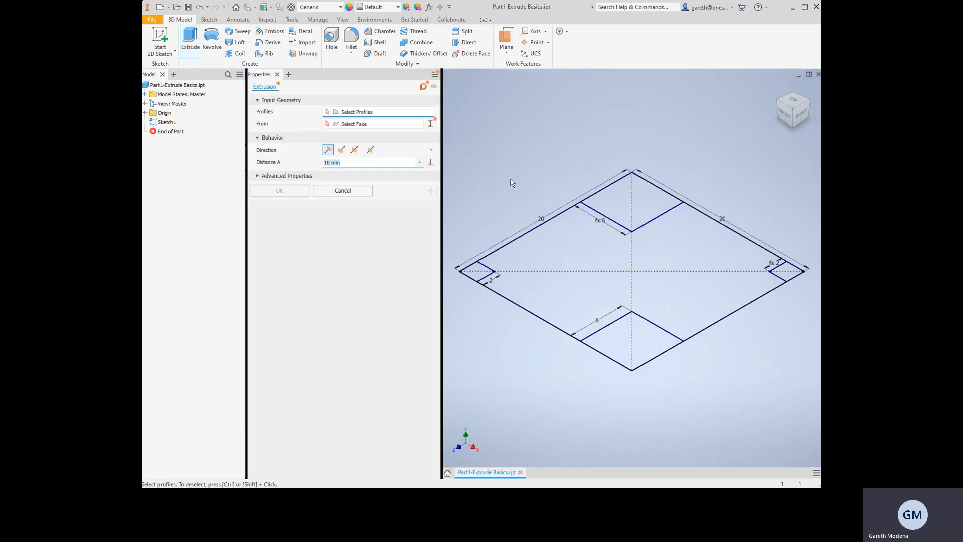
mouse_move(335, 75)
mouse_down()
mouse_move(485, 153)
mouse_move(337, 85)
mouse_up()
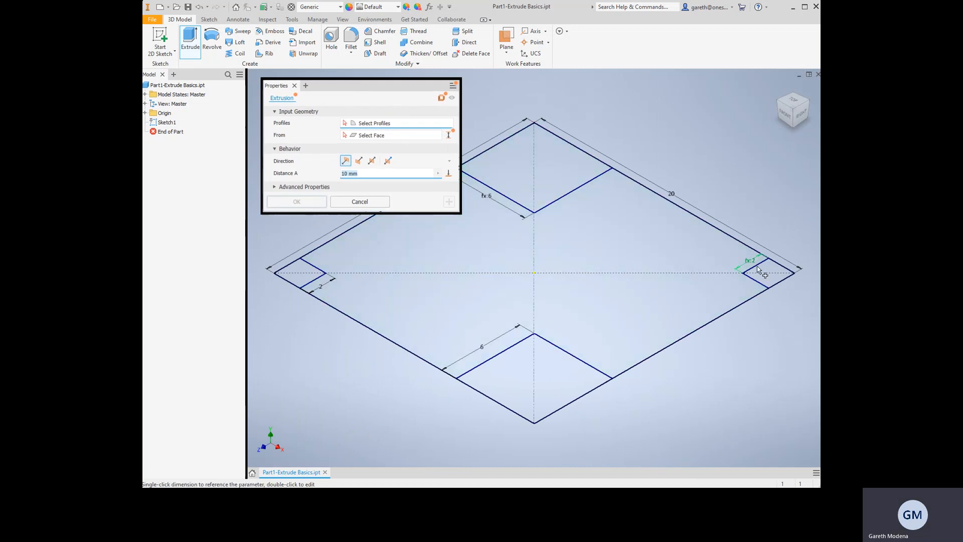
click(545, 168)
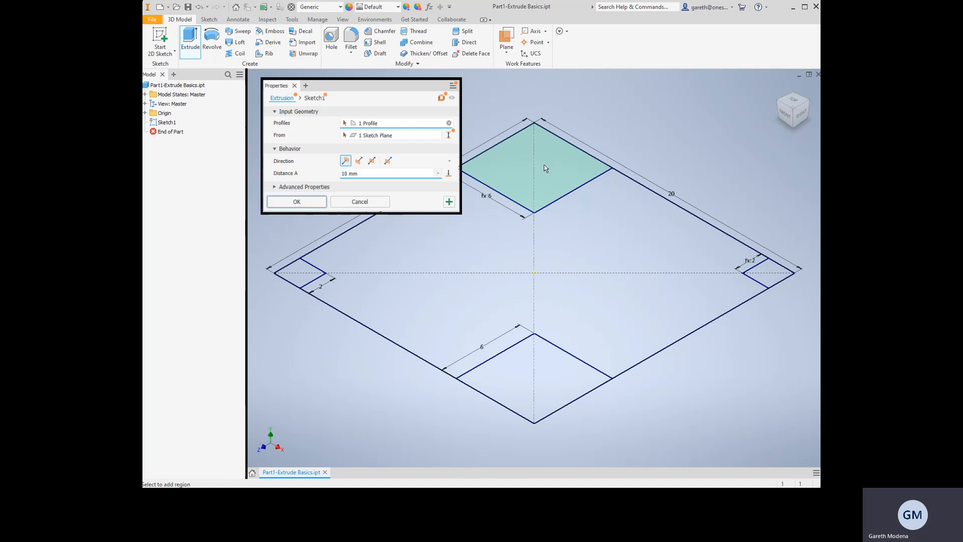
middle_drag(474, 259, 553, 280)
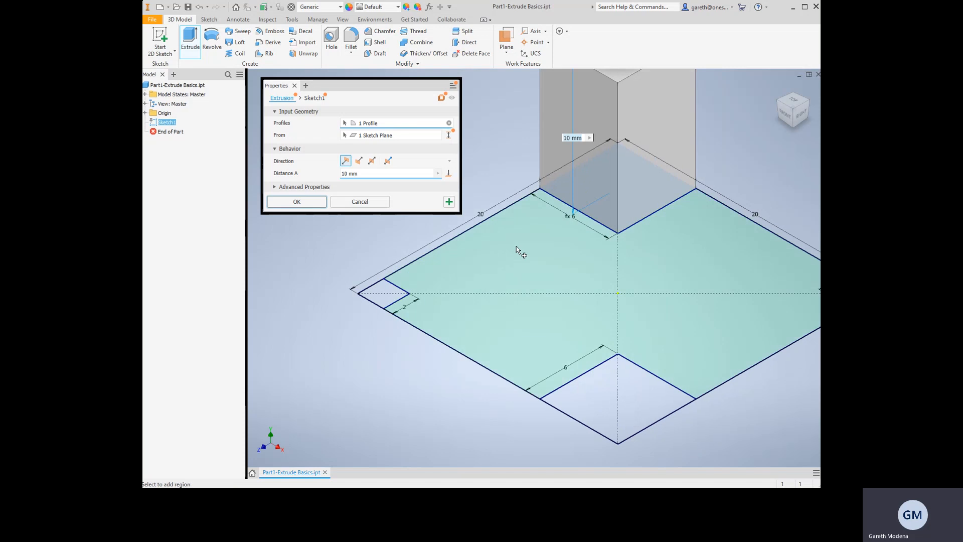
scroll(518, 251, up, 4)
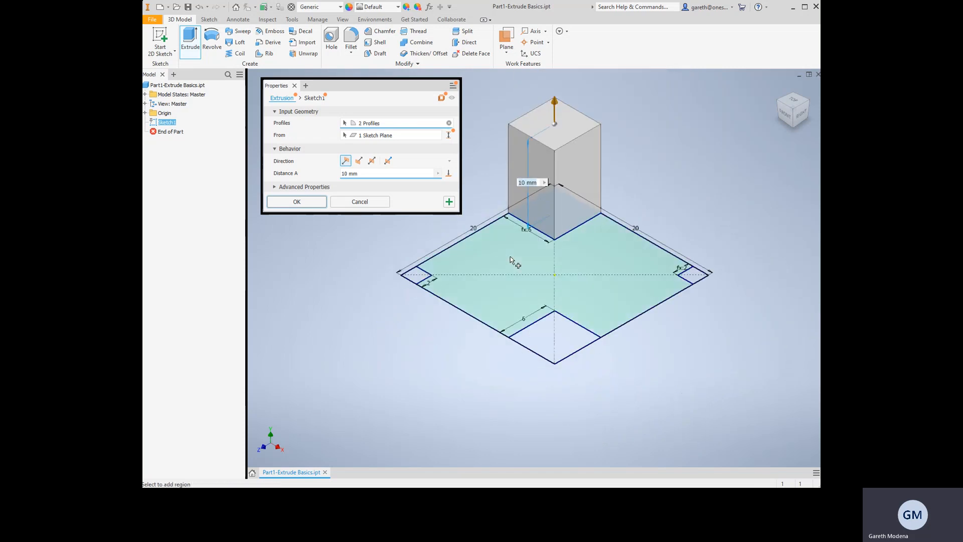
click(508, 260)
Add the small 2 mm square at the sketch's right corner to the extrusion profiles
scroll(579, 289, down, 4)
click(577, 381)
middle_drag(576, 381, 576, 193)
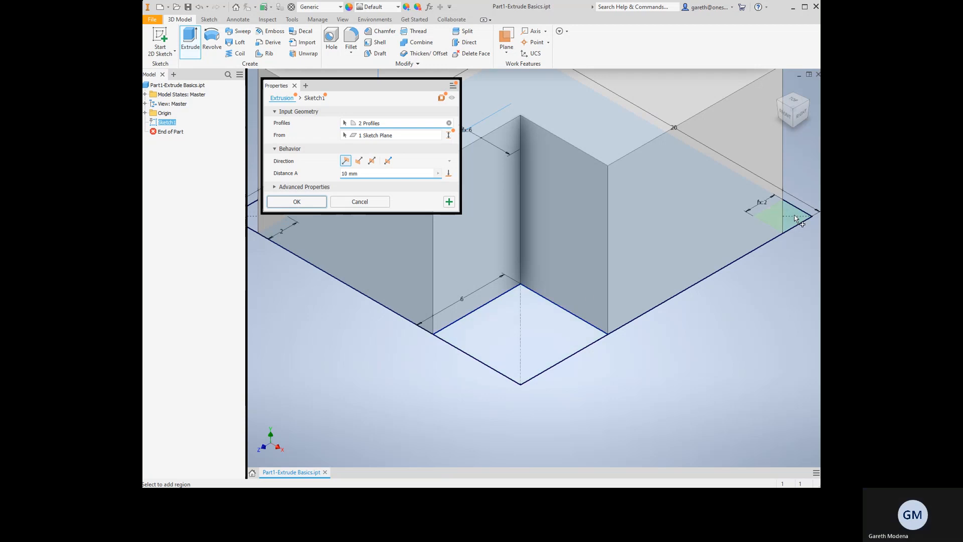
middle_drag(567, 255, 576, 318)
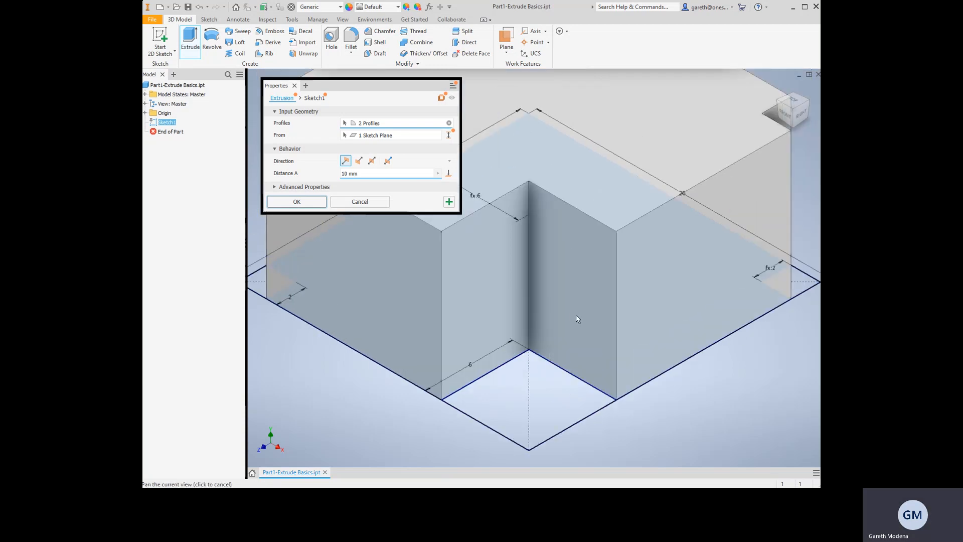
scroll(577, 318, down, 3)
middle_drag(556, 282, 552, 300)
middle_drag(477, 192, 474, 175)
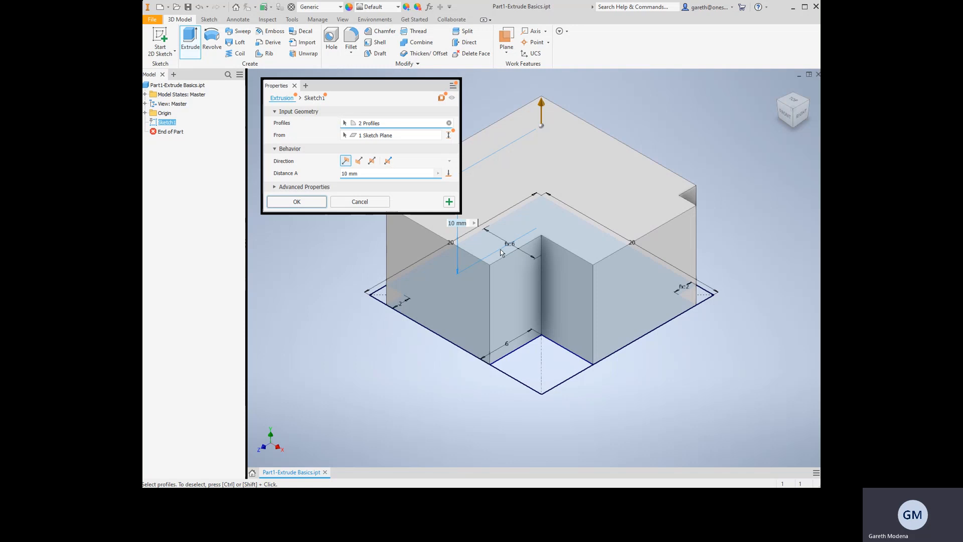
click(702, 300)
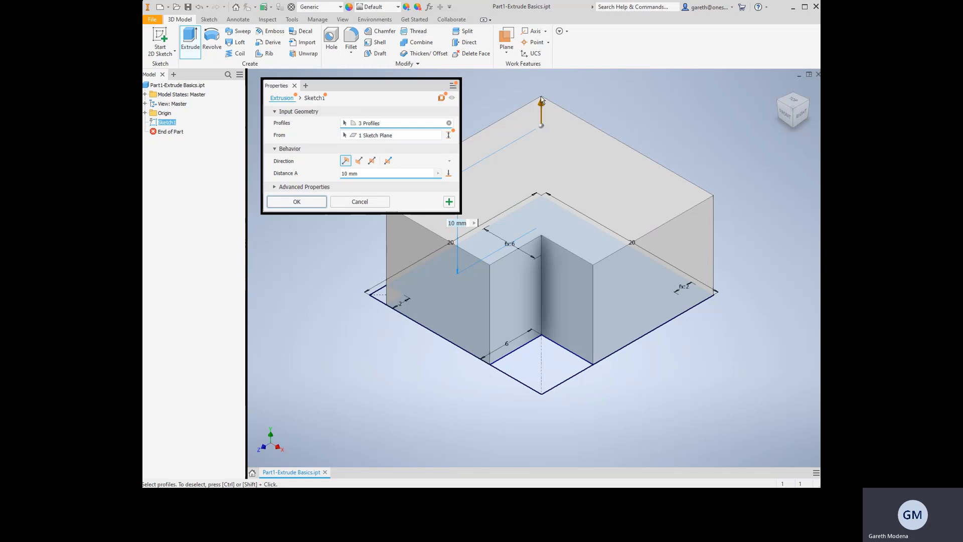
Try an extrusion distance of 1 mm and inspect the preview
click(374, 173)
text(2)
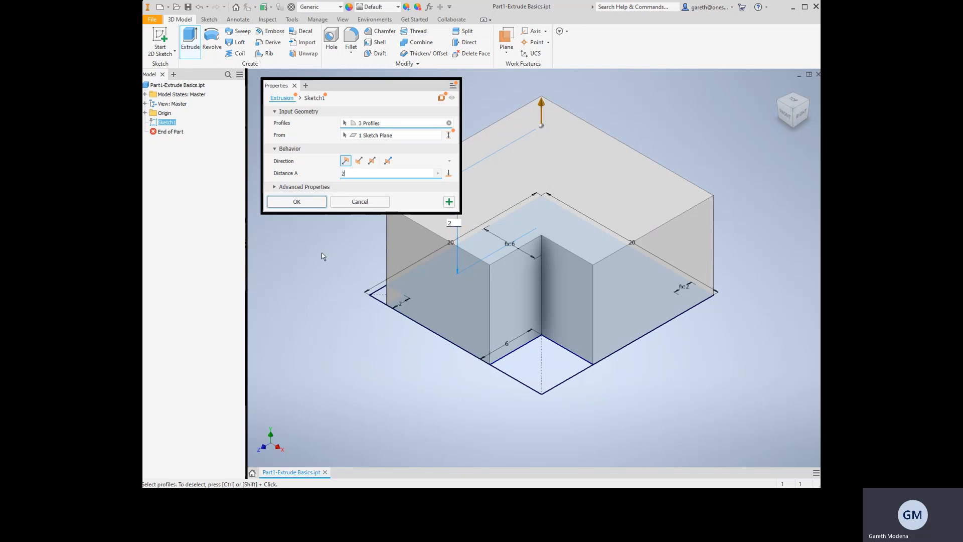
key(BackSpace)
text(1)
scroll(538, 264, down, 2)
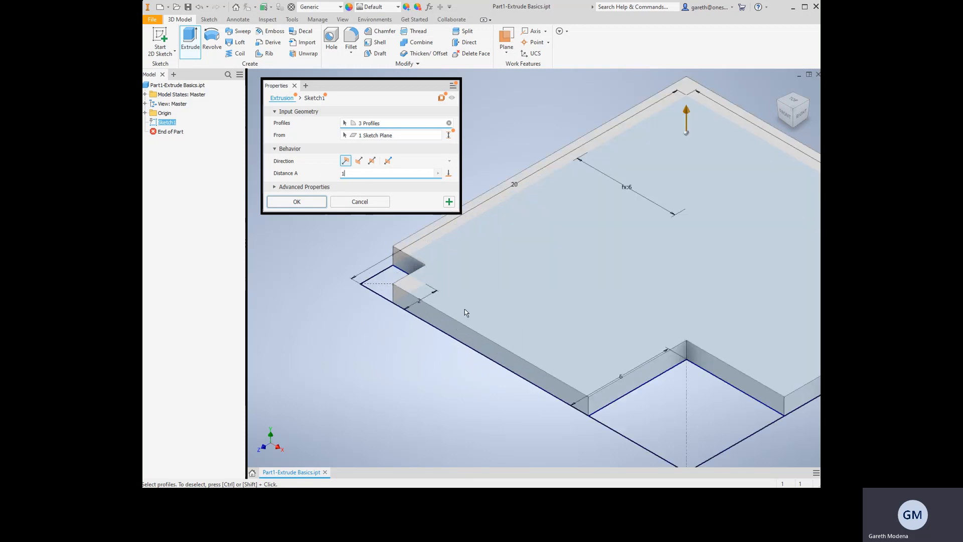
scroll(460, 271, down, 1)
scroll(487, 271, down, 2)
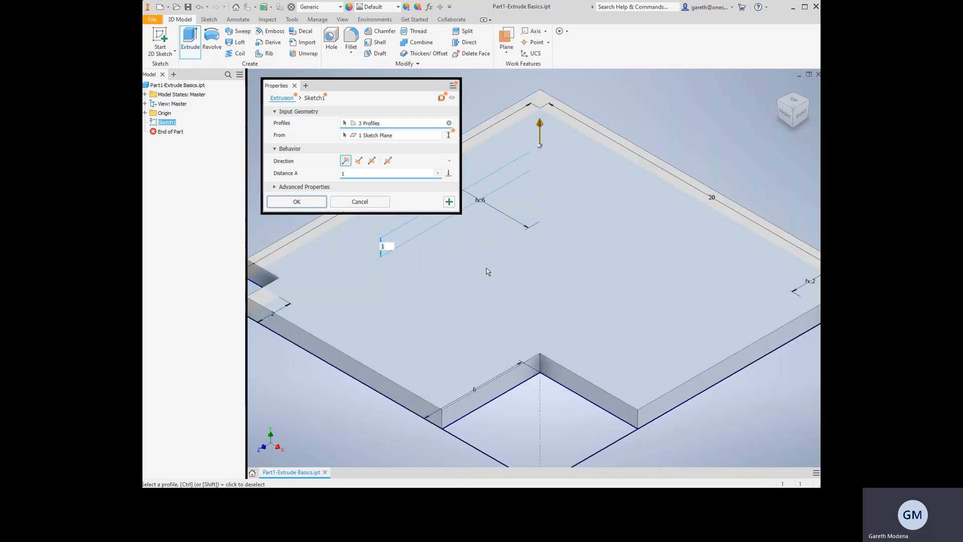
scroll(487, 272, up, 3)
middle_drag(401, 267, 431, 275)
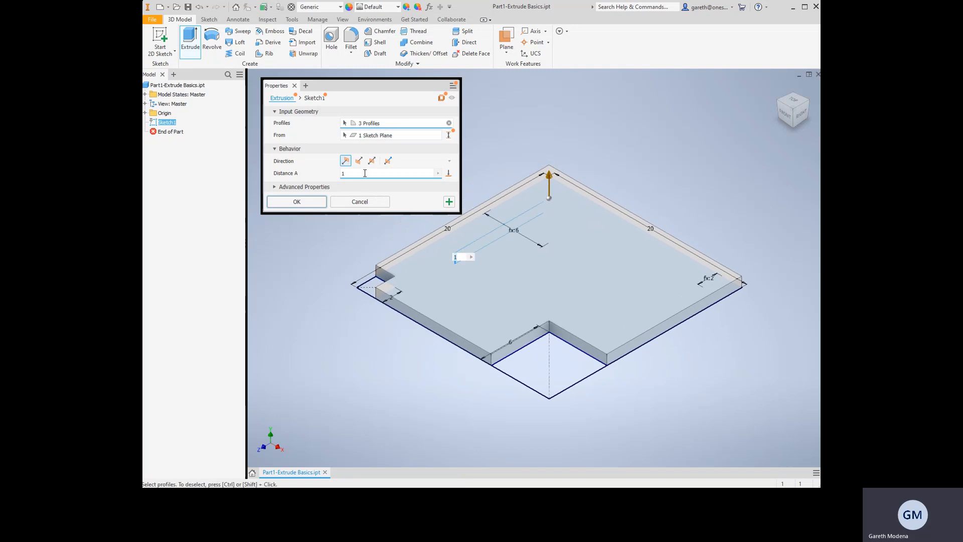
Try imperial extrusion distances of 1 inch and 1/4 inch on the selected profiles
text(inch)
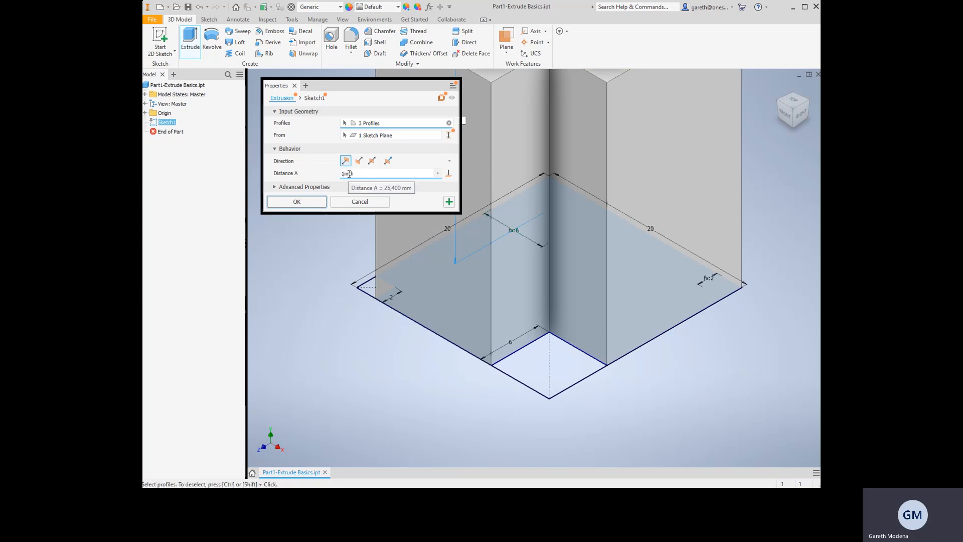
mouse_move(528, 187)
middle_down()
mouse_move(563, 243)
mouse_move(558, 292)
middle_up()
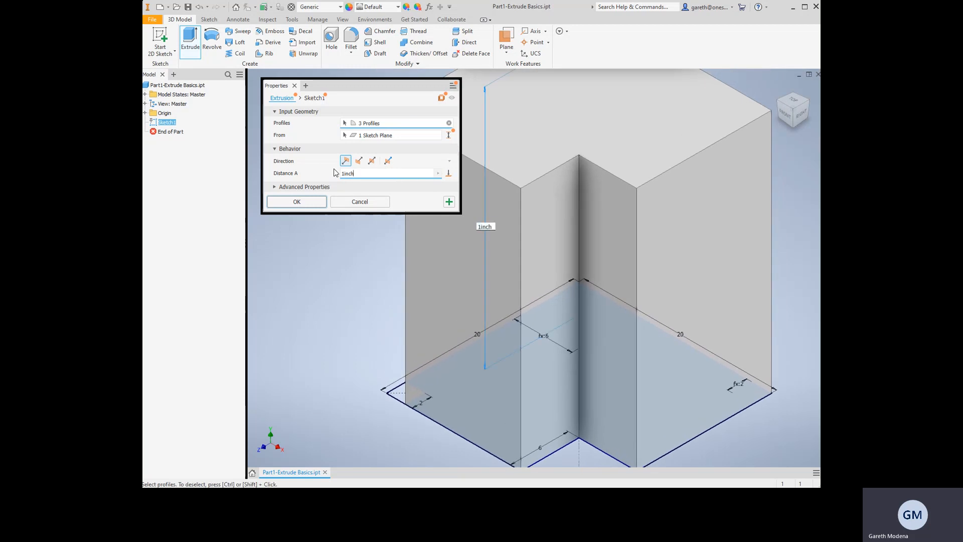
text(1/)
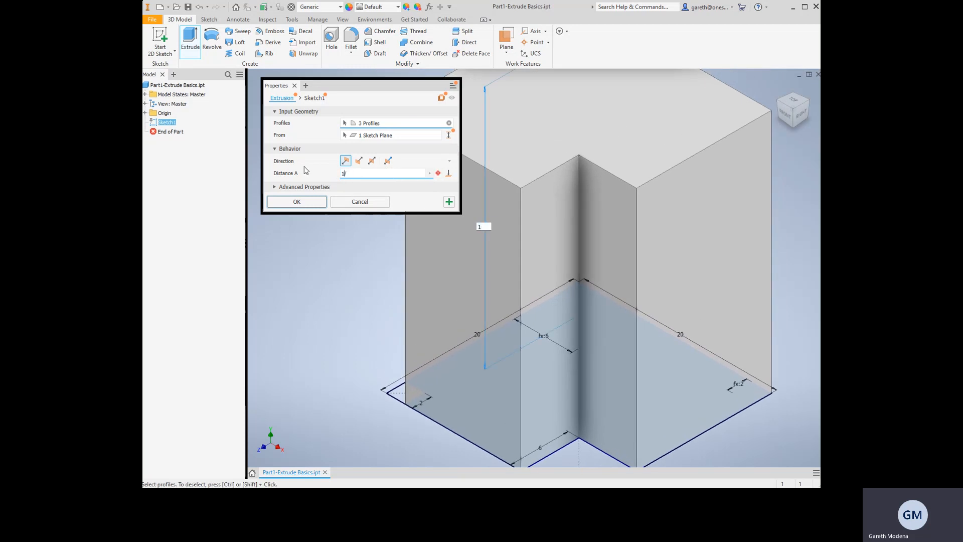
text(4inch)
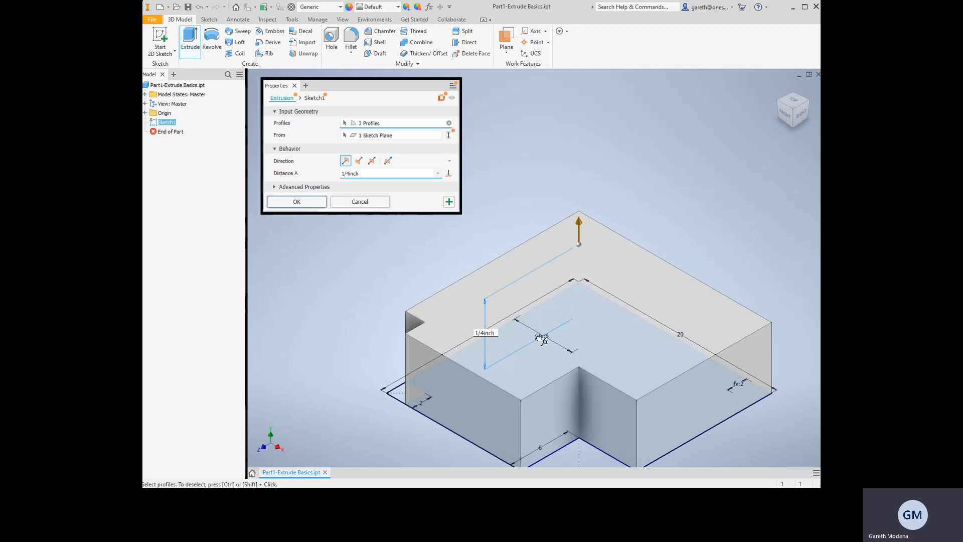
middle_drag(484, 284, 481, 189)
middle_drag(547, 183, 553, 162)
Set the extrusion distance to 2 mm and create the solid
drag(349, 178, 314, 177)
text(2)
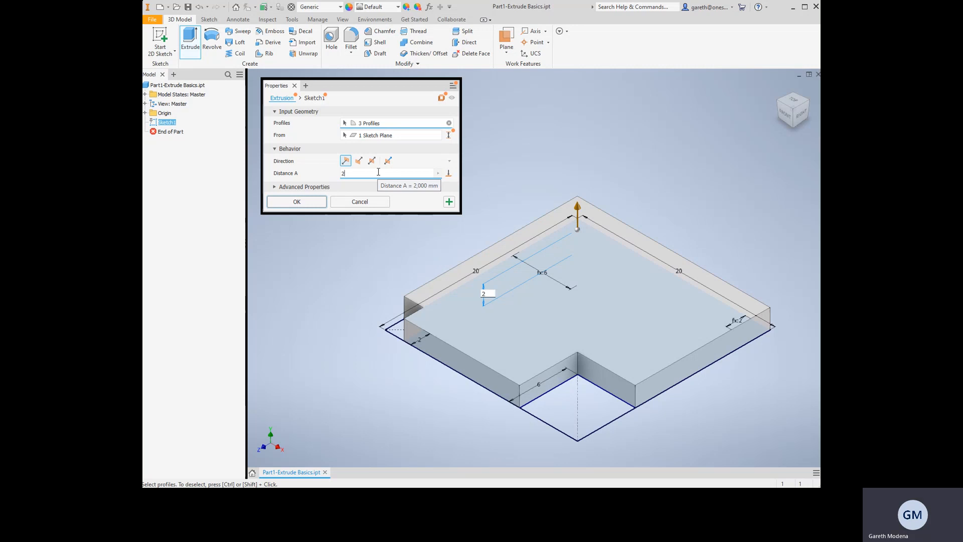
middle_drag(570, 162, 556, 119)
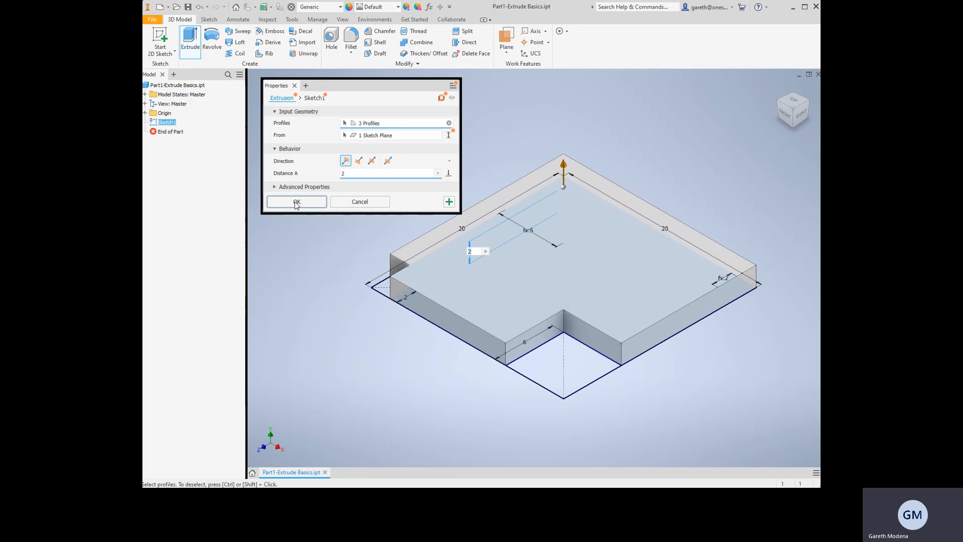
click(296, 202)
middle_drag(429, 168, 402, 163)
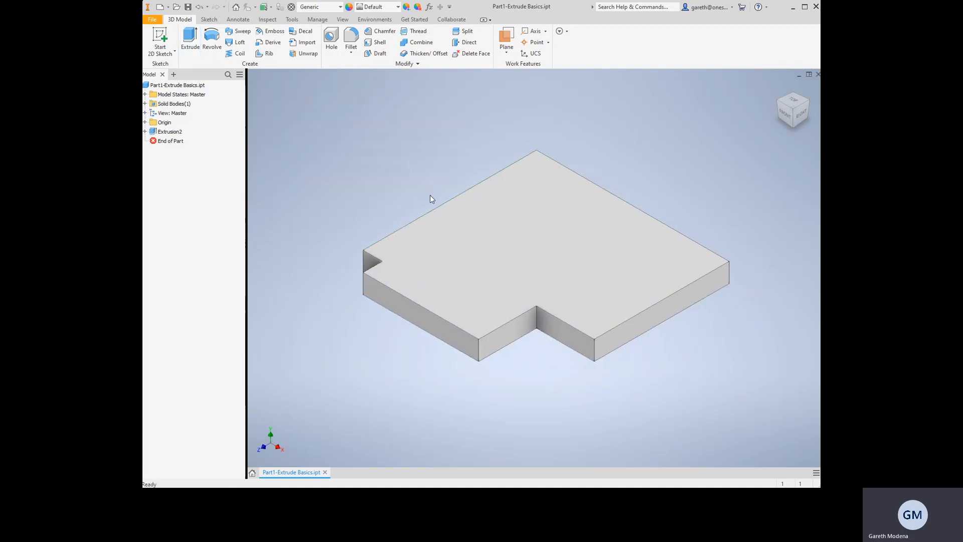
mouse_move(537, 250)
shift+middle_down()
mouse_move(523, 201)
mouse_move(541, 233)
shift+middle_up()
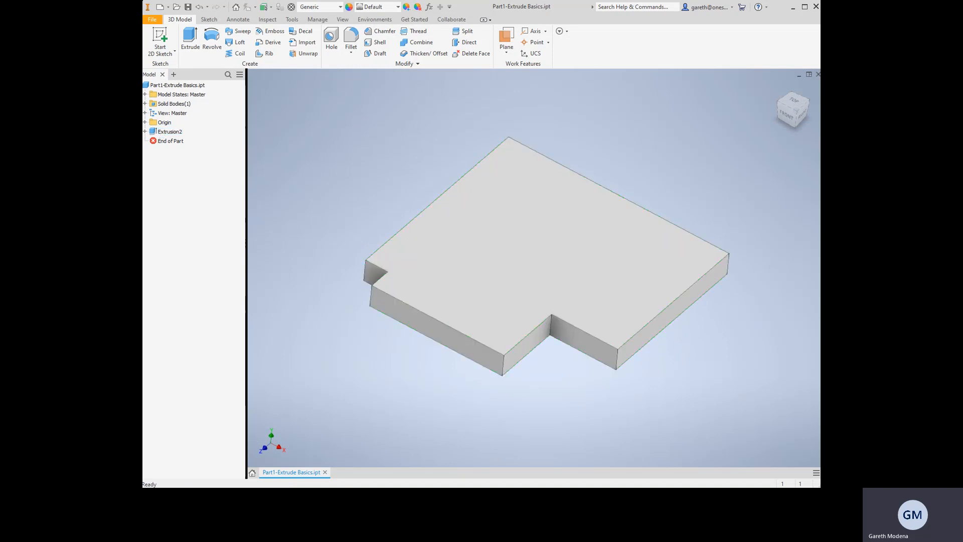
Edit the extrusion's profiles, adding the left 2 mm and near 6 mm corner squares and removing the right 2 mm corner square
double_click(153, 133)
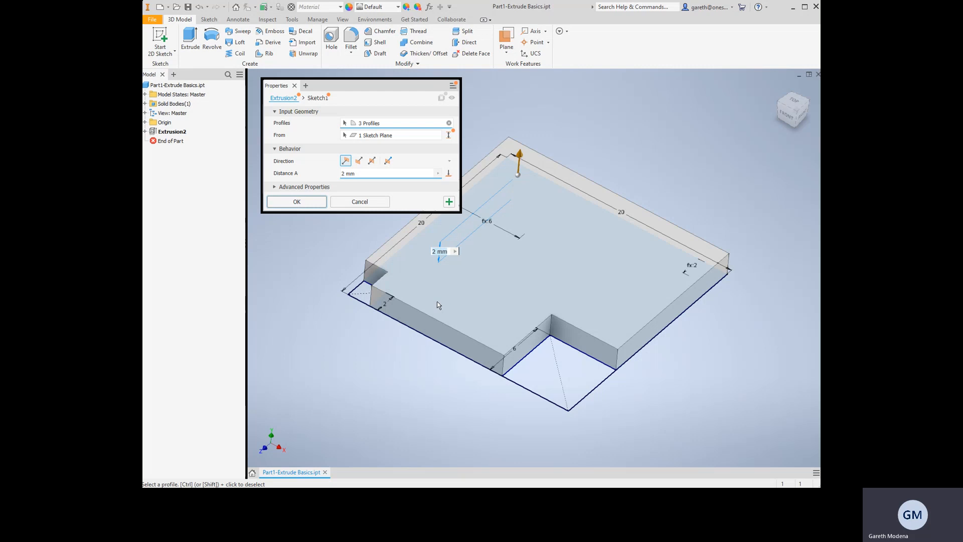
middle_drag(442, 300, 466, 290)
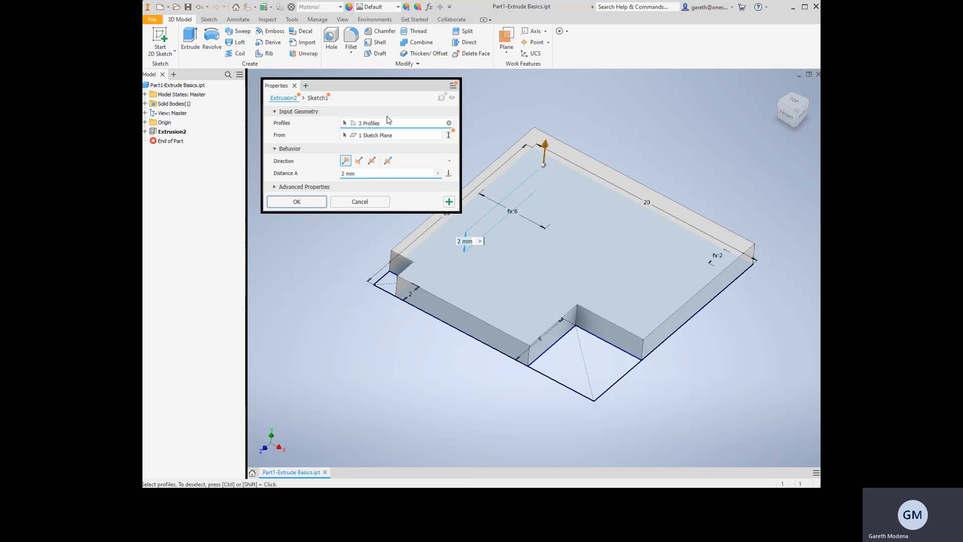
click(394, 289)
click(592, 370)
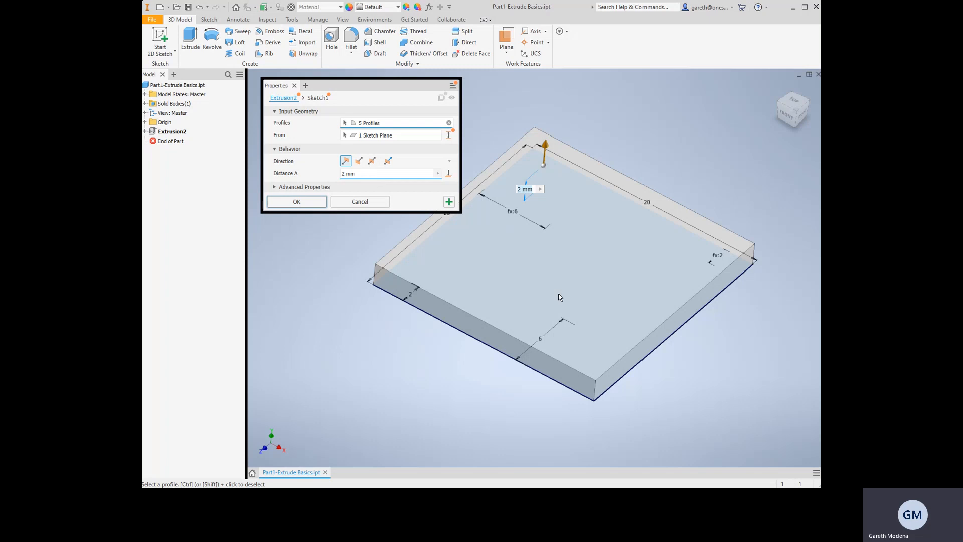
ctrl+click(741, 274)
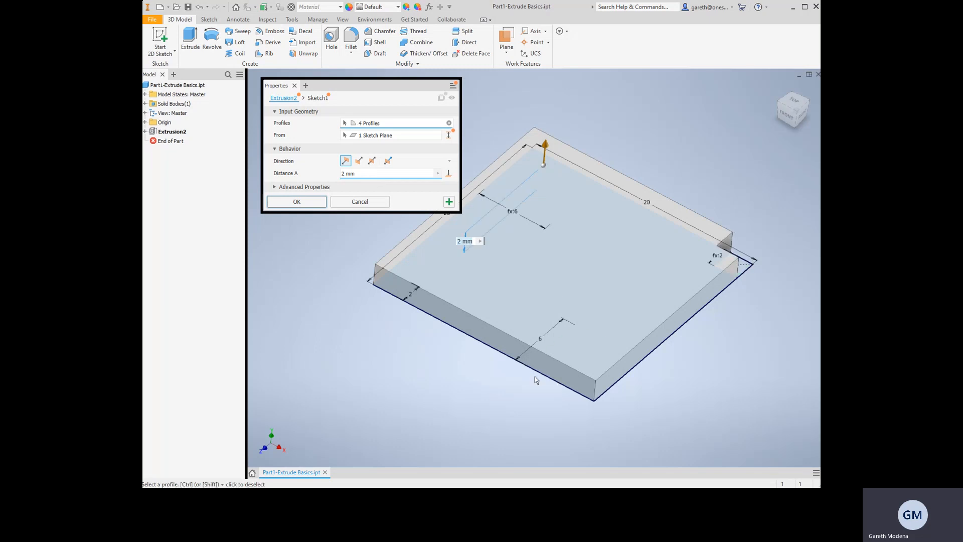
Set the edited extrusion's distance to 4 mm and apply the changes
text(4)
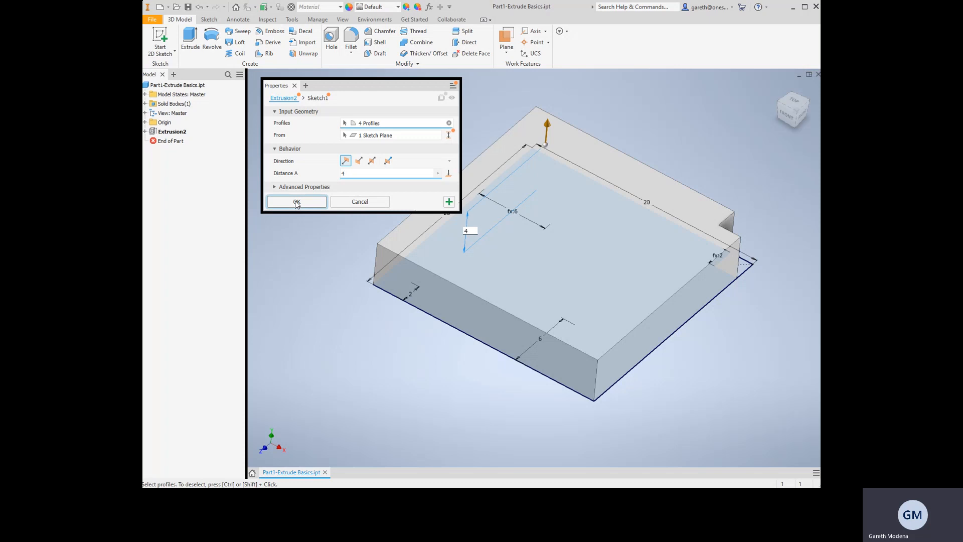
click(296, 201)
shift+middle_drag(555, 248, 537, 230)
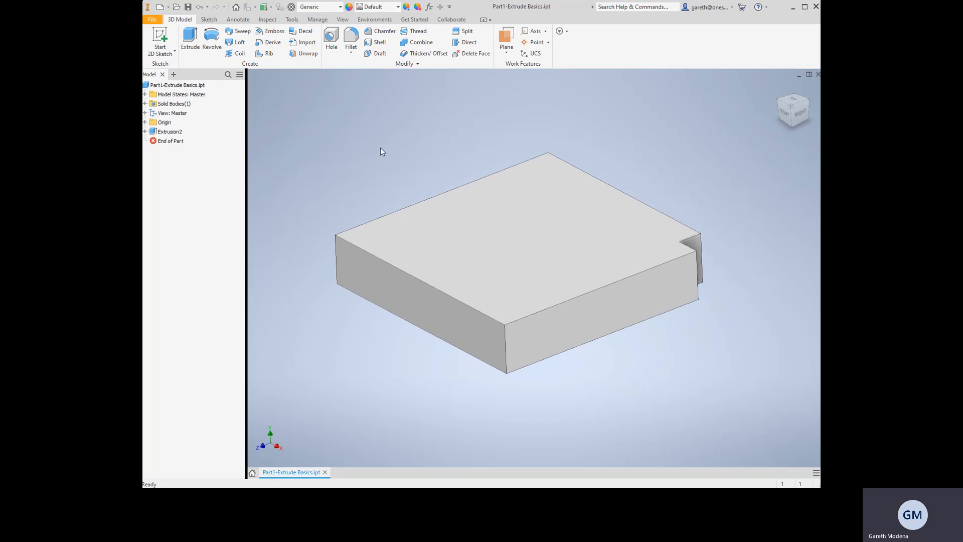
Edit the extrusion again, trying the flipped direction, and make it symmetric about the sketch plane with a 6 mm total distance
double_click(151, 131)
shift+middle_drag(507, 144, 508, 173)
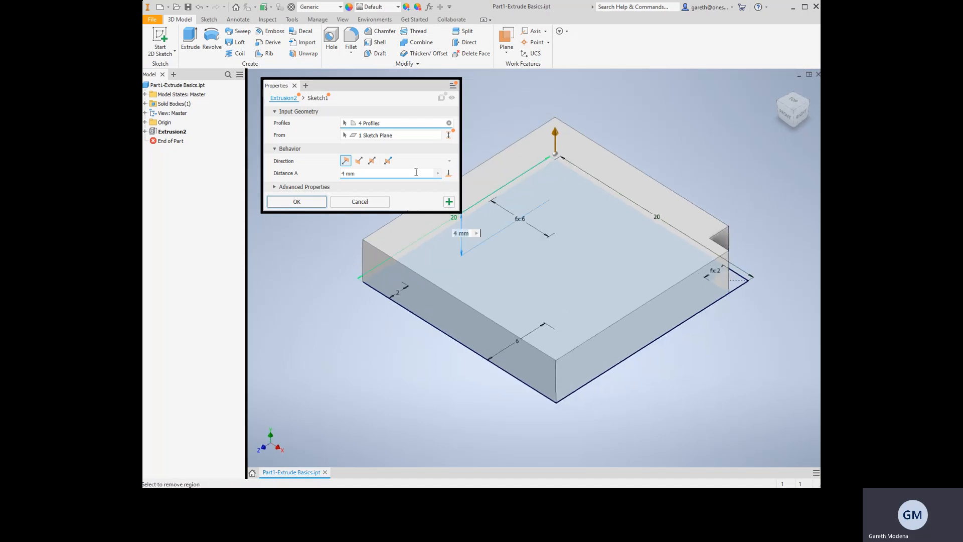
click(359, 162)
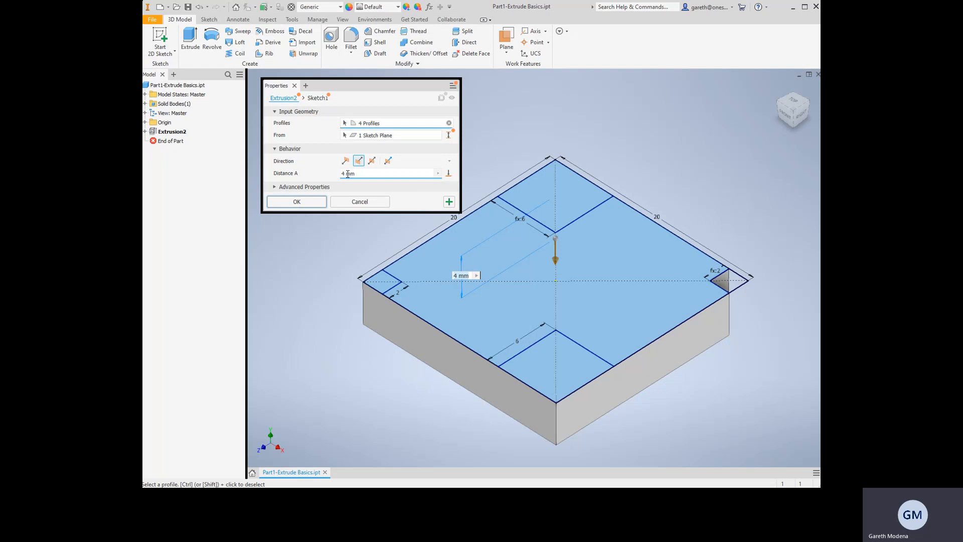
click(372, 160)
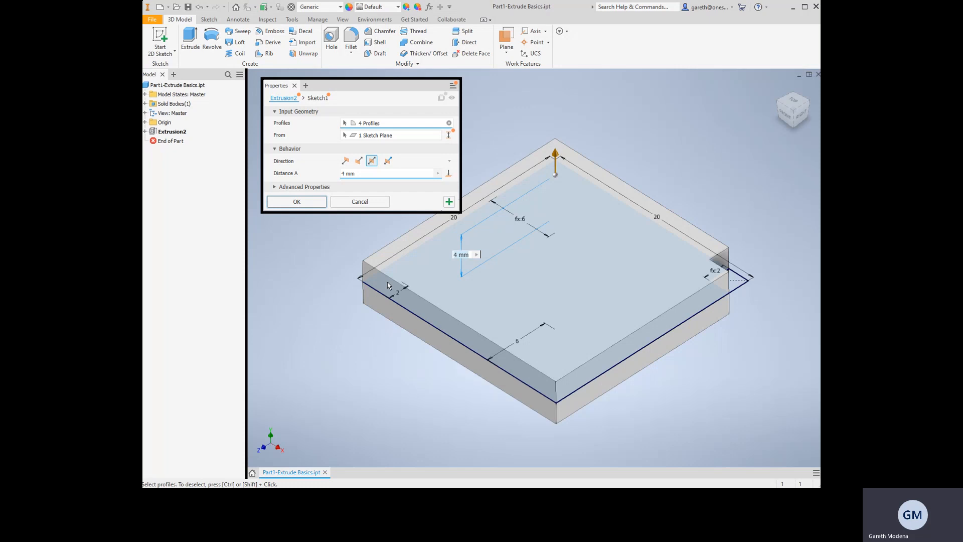
drag(363, 175, 317, 179)
text(6)
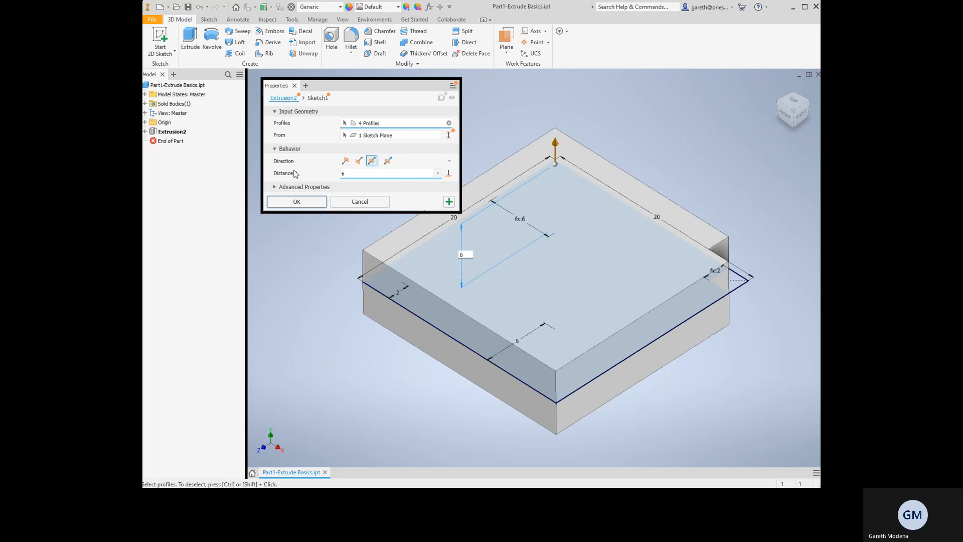
click(294, 200)
shift+middle_drag(435, 193, 453, 177)
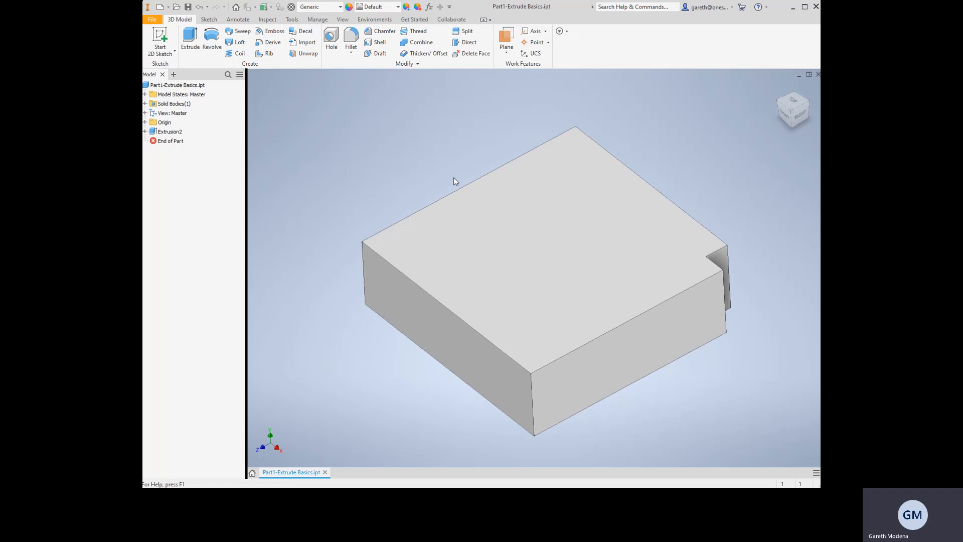